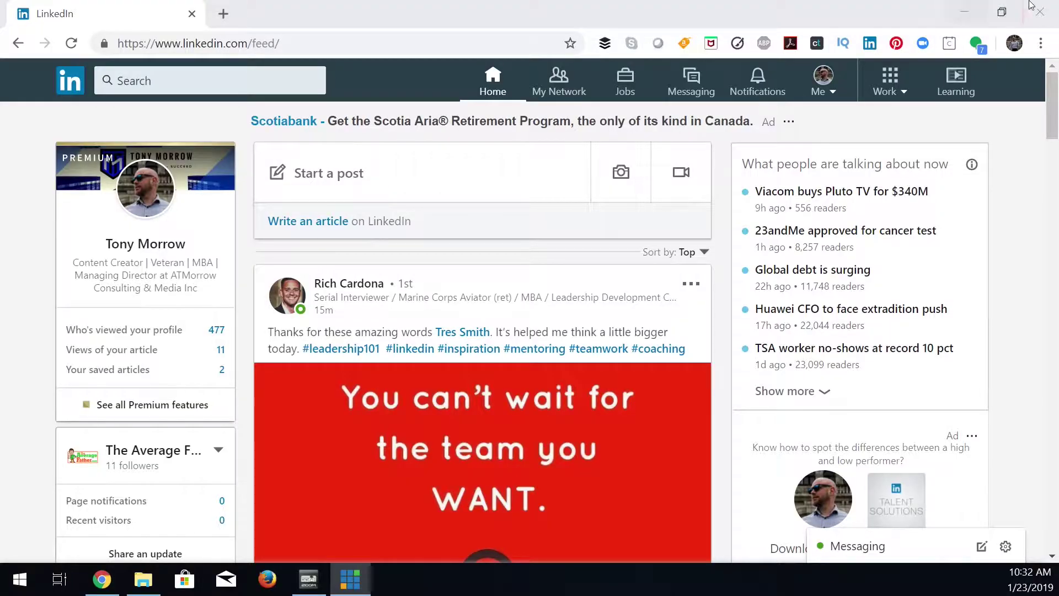
In Privacy settings, set Sharing profile edits to No so your network isn't notified
left_click(824, 86)
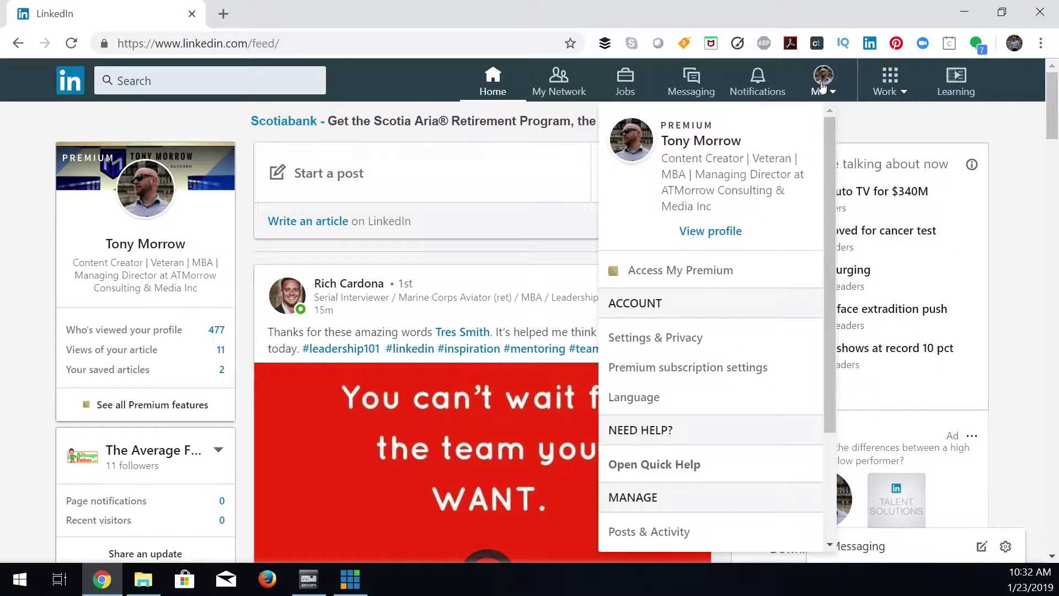
left_click(654, 337)
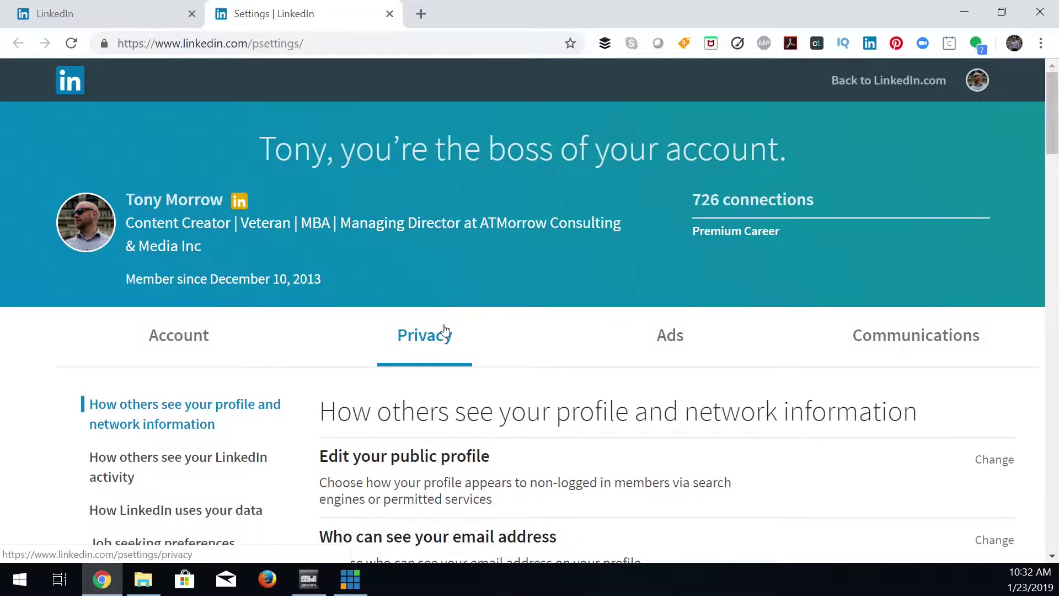
scroll(446, 331, "down", 5)
scroll(431, 320, "down", 5)
left_click(425, 318)
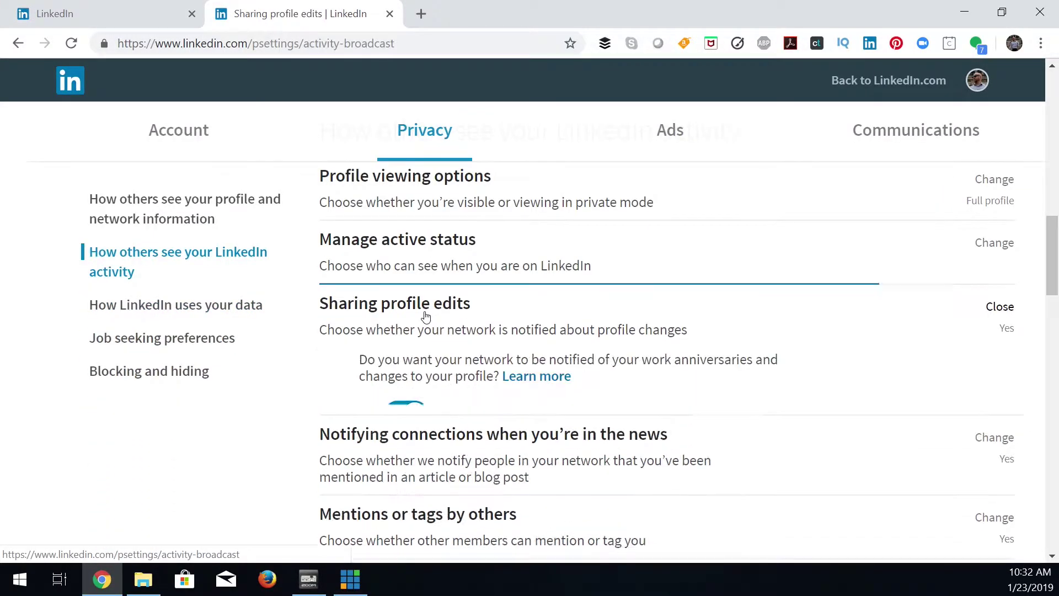
left_click(405, 413)
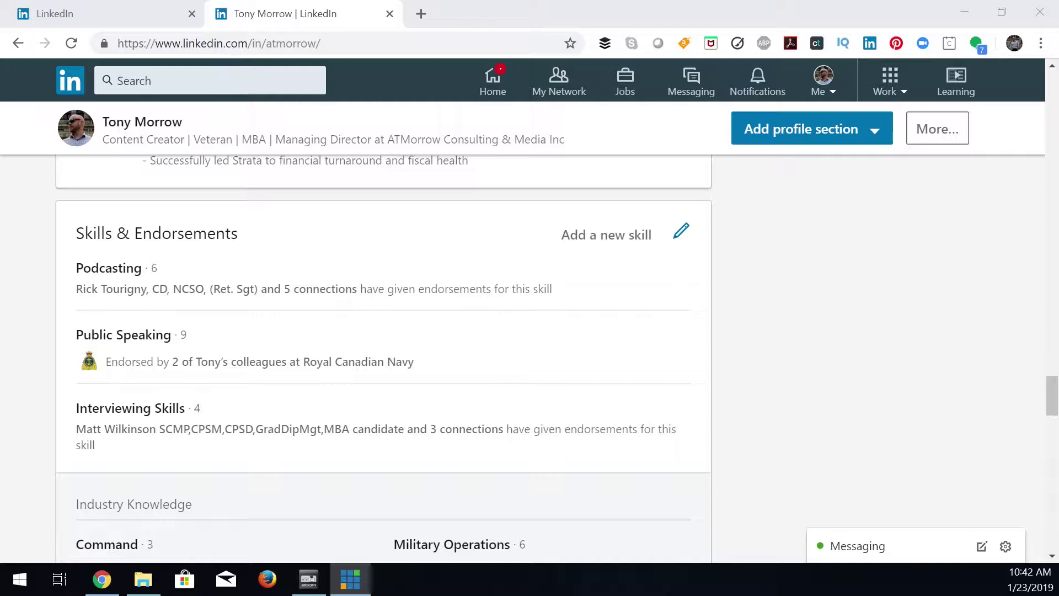
Add Social Media Communications as a new skill, picked from the 'social med' suggestions
left_click(606, 235)
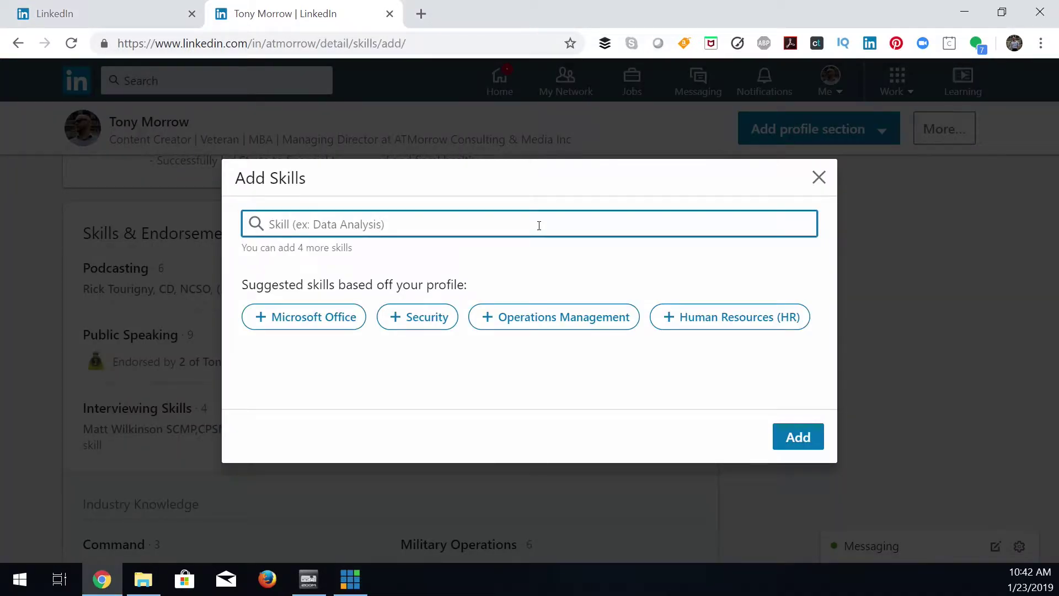
type("social med")
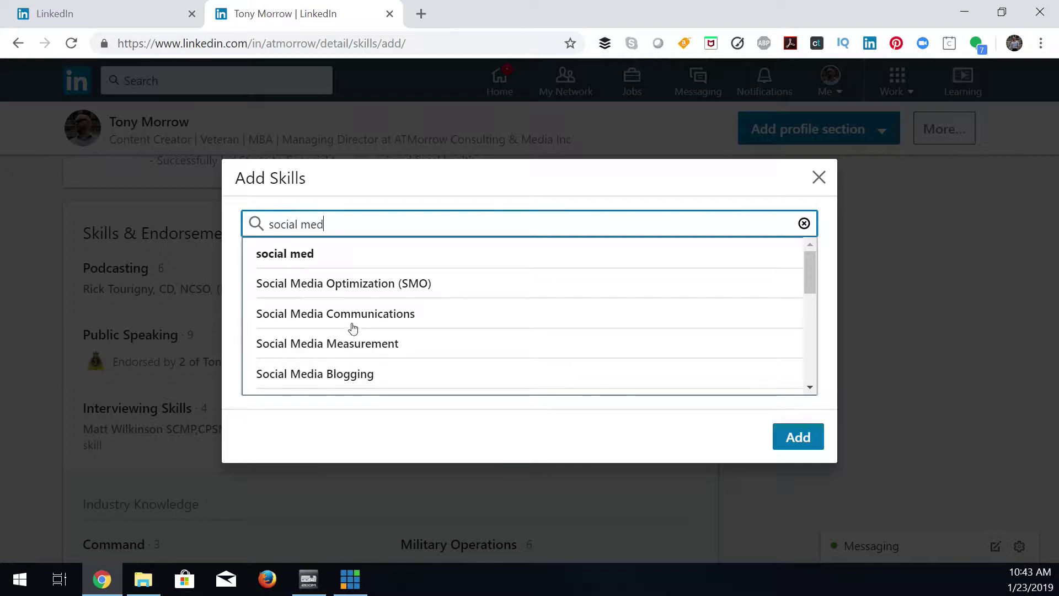
left_click(371, 315)
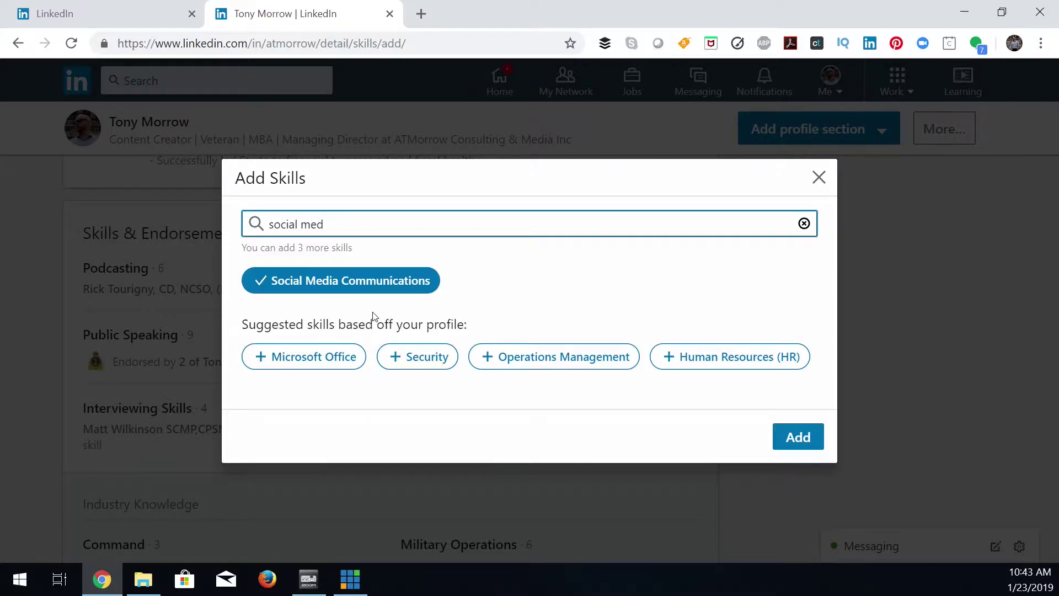
key("Escape")
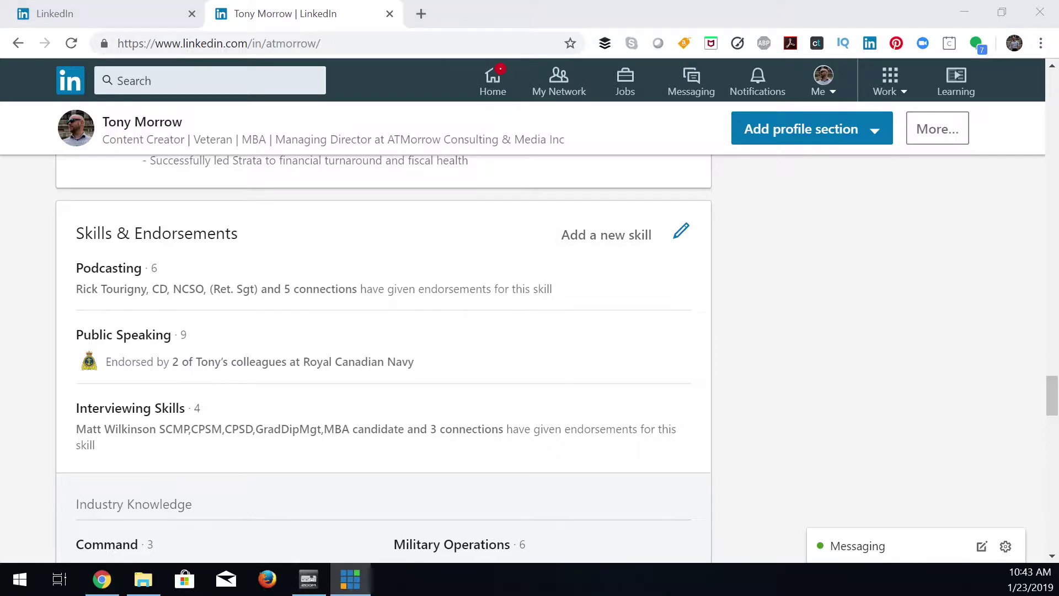
left_click(681, 231)
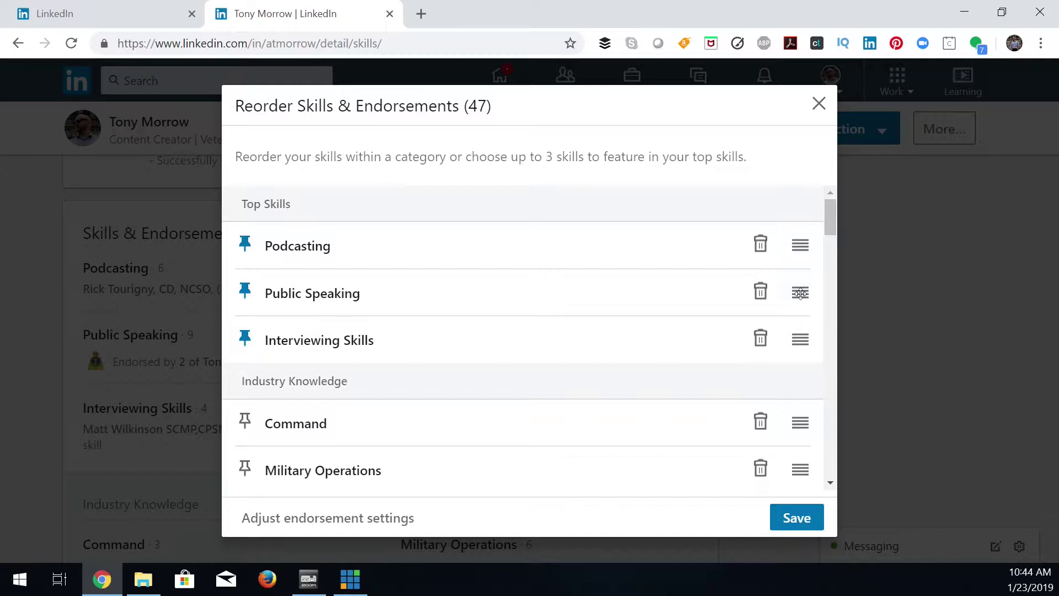
mouse_move(800, 292)
left_mouse_down()
mouse_move(808, 243)
mouse_move(819, 277)
left_mouse_up()
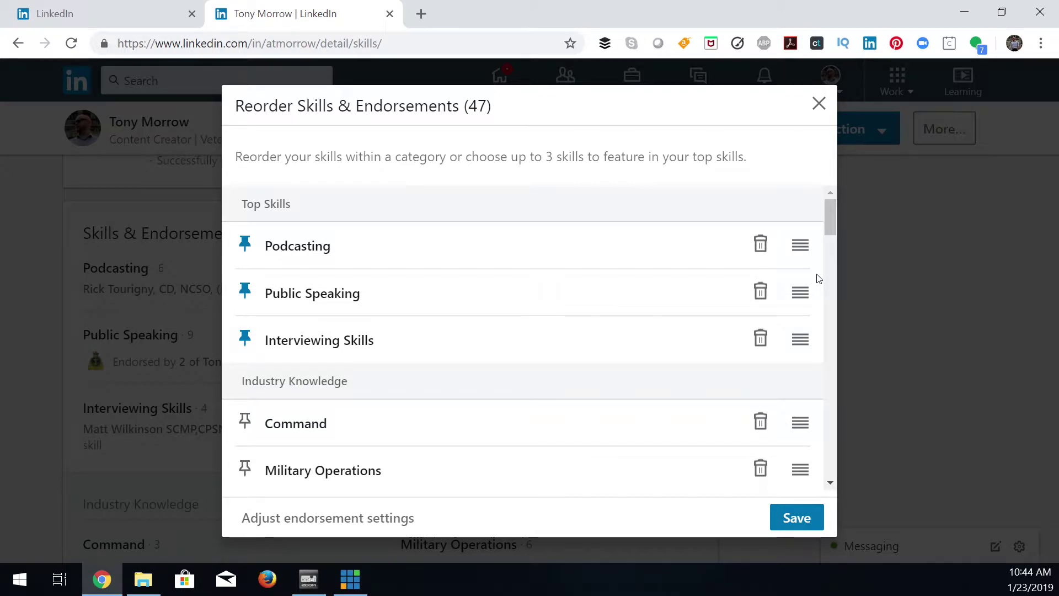
scroll(788, 290, "down", 1)
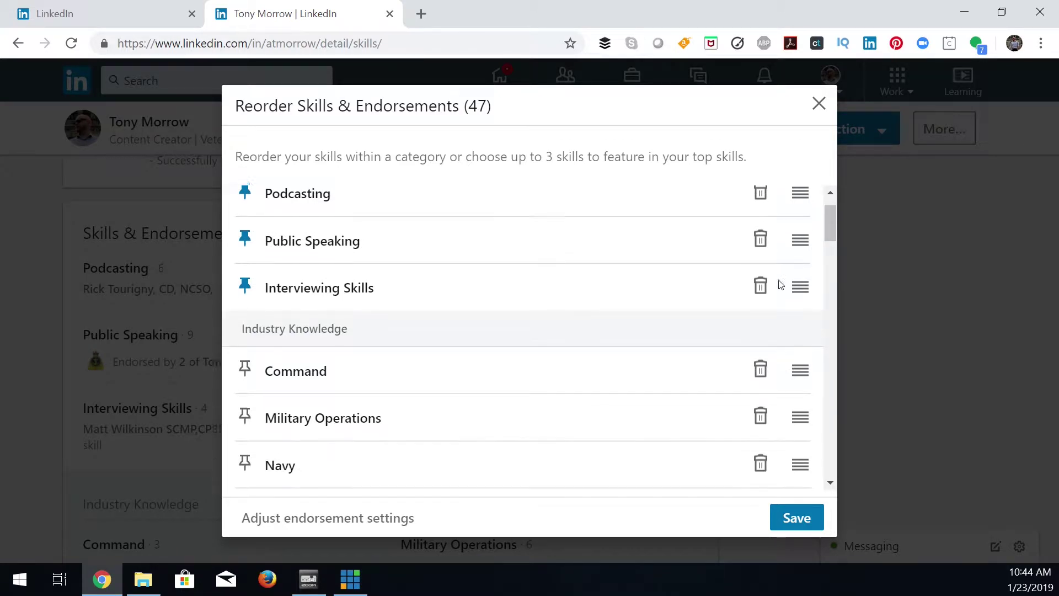
scroll(781, 284, "down", 2)
scroll(766, 279, "down", 3)
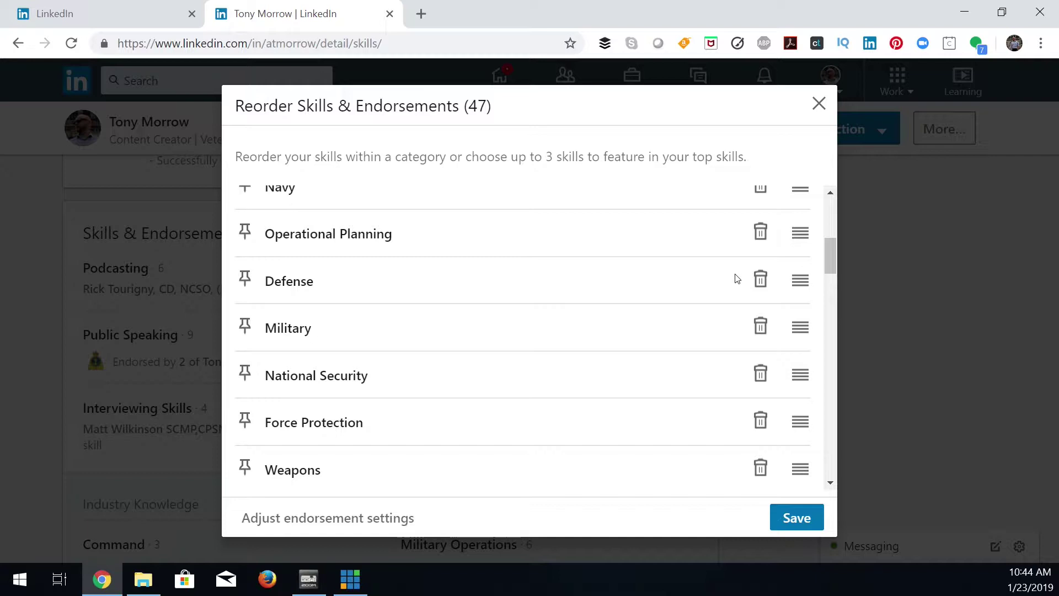
key("Escape")
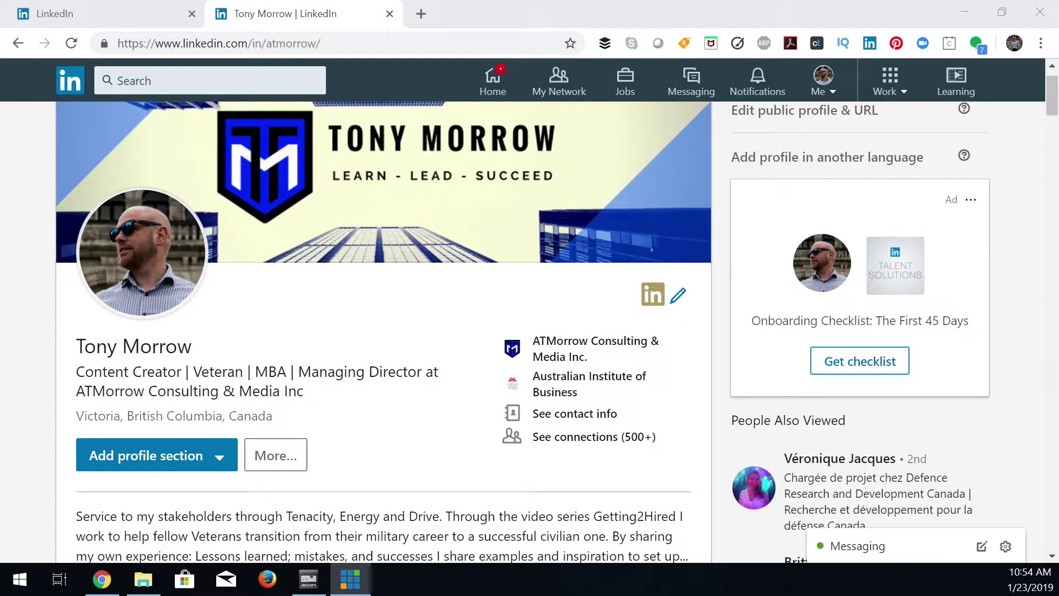
Start a recommendation request to the connection found by searching 'El'
left_click(146, 455)
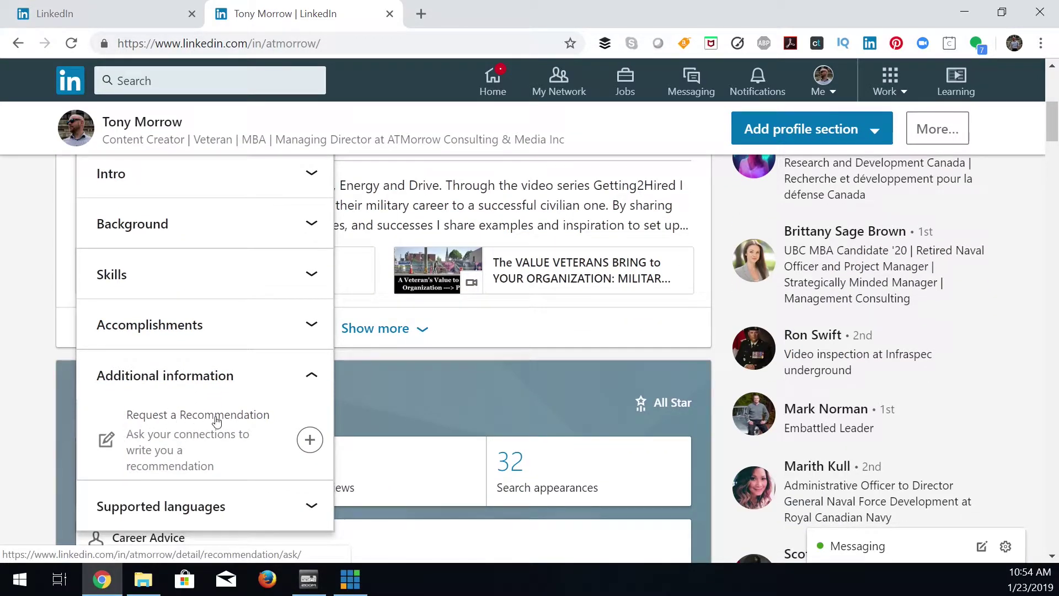
left_click(265, 449)
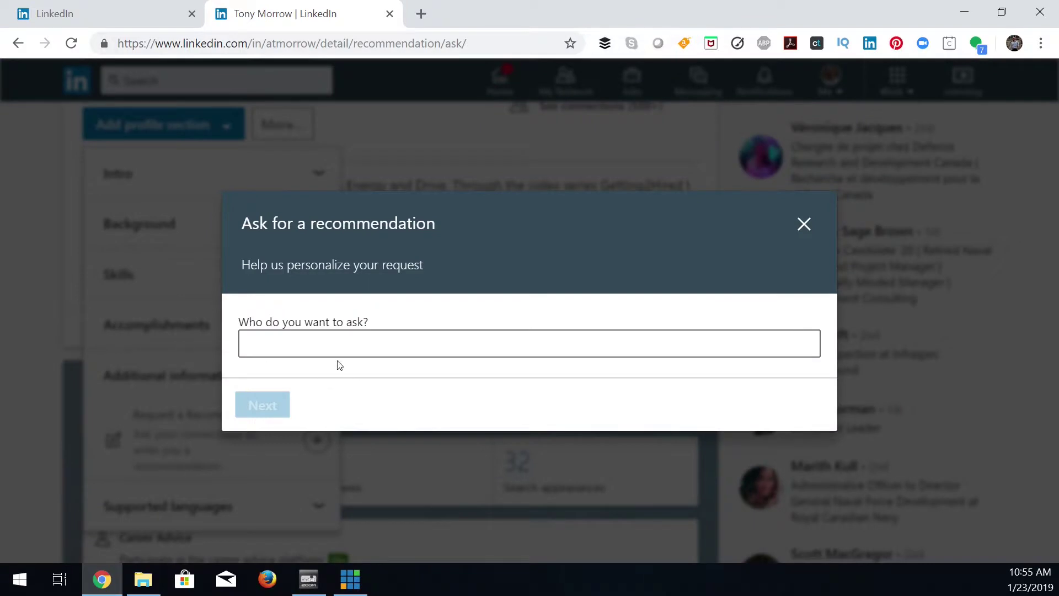
left_click(306, 342)
type("El")
left_click(307, 391)
Set relationship to same group and position to Executive Producer / Host at The Average Father
left_click(310, 333)
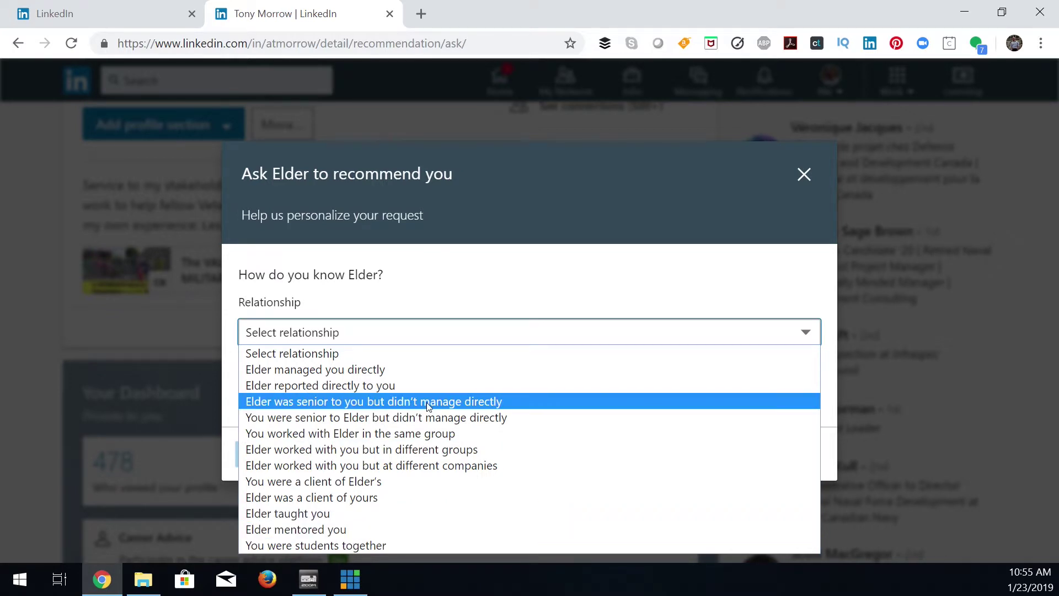
left_click(314, 434)
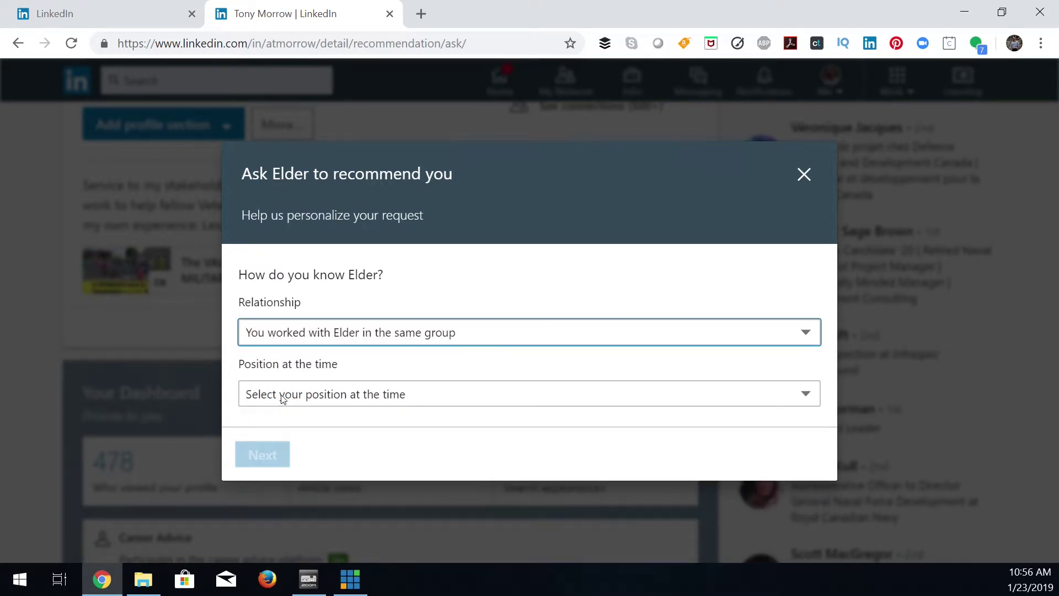
left_click(282, 395)
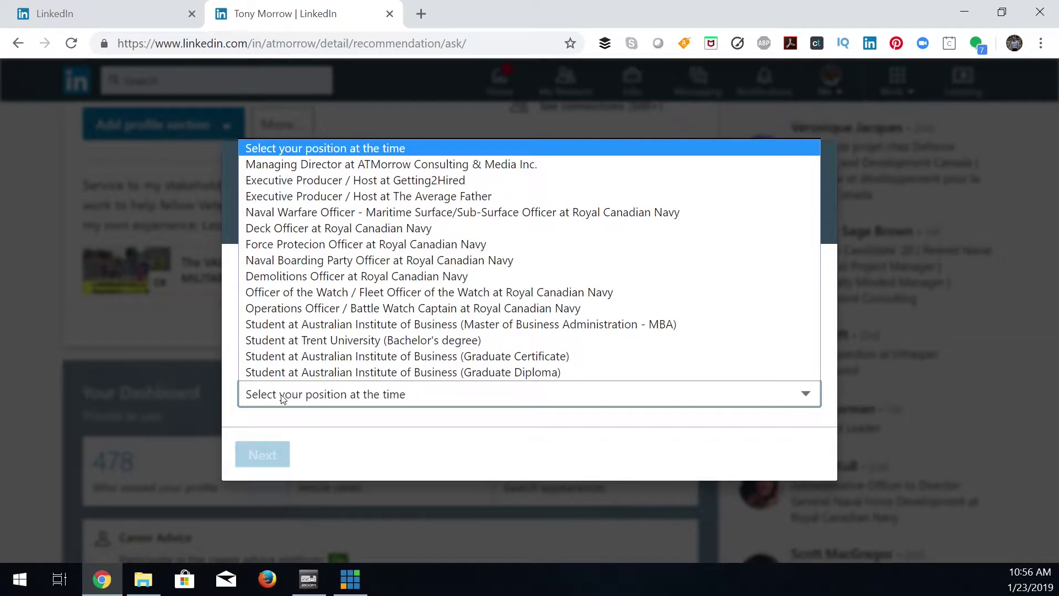
left_click(338, 198)
key("Return")
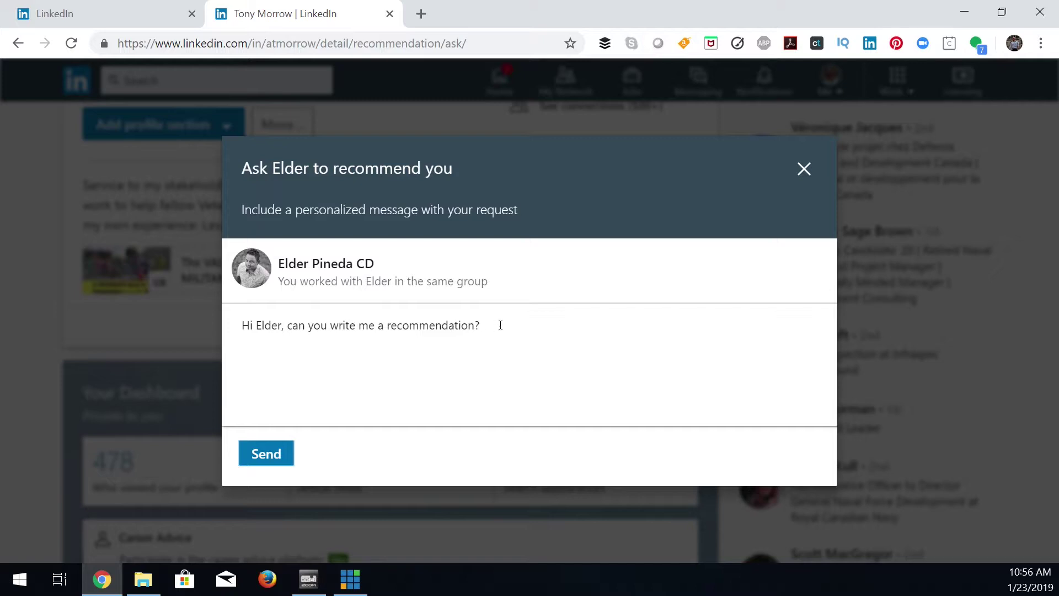
left_click_drag(500, 325, 110, 337)
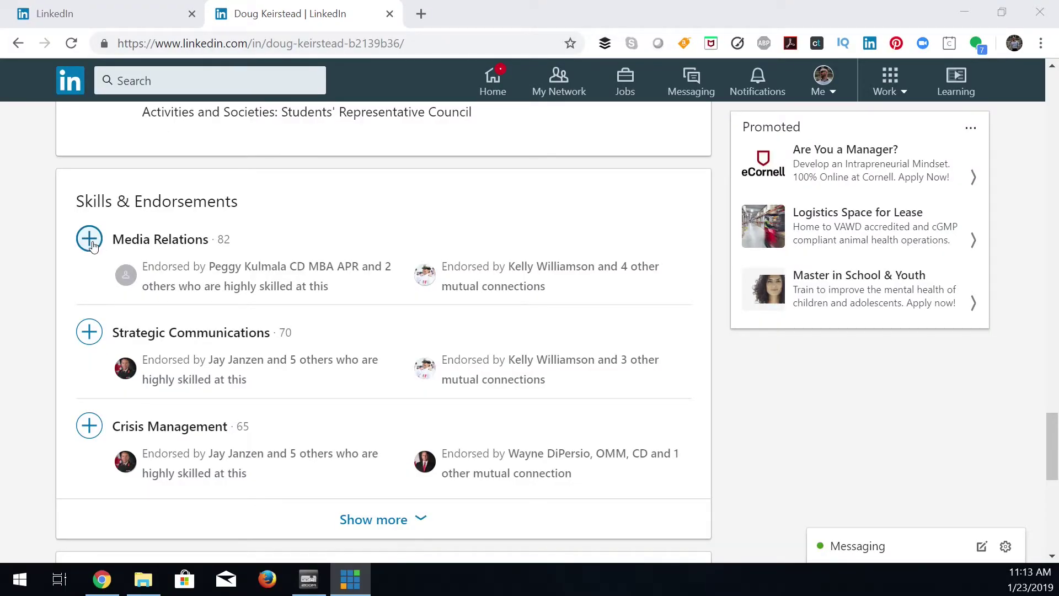
Endorse Media Relations with the + in the connection's Skills & Endorsements
left_click(89, 238)
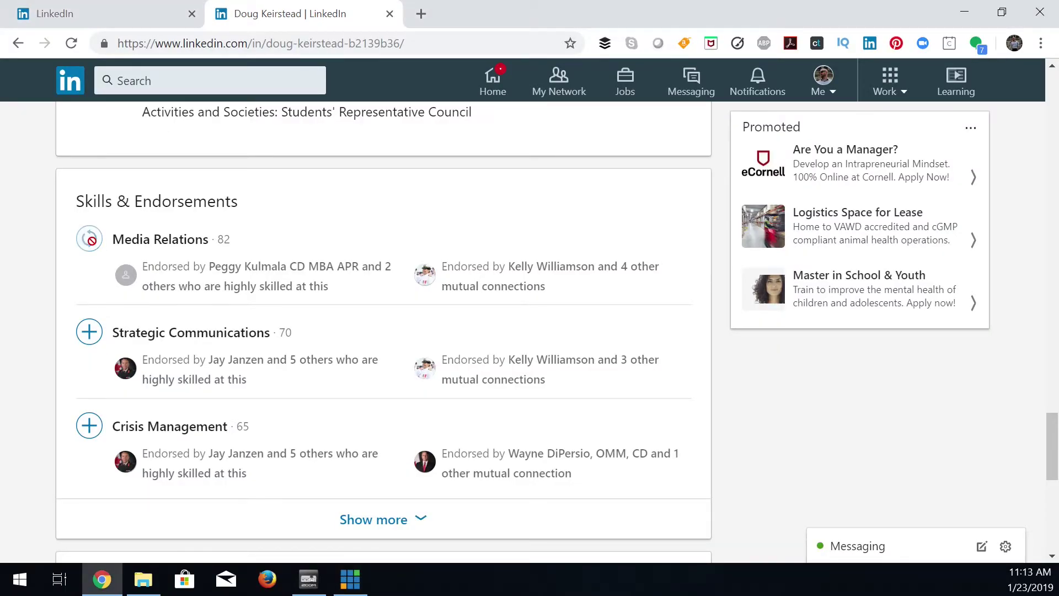